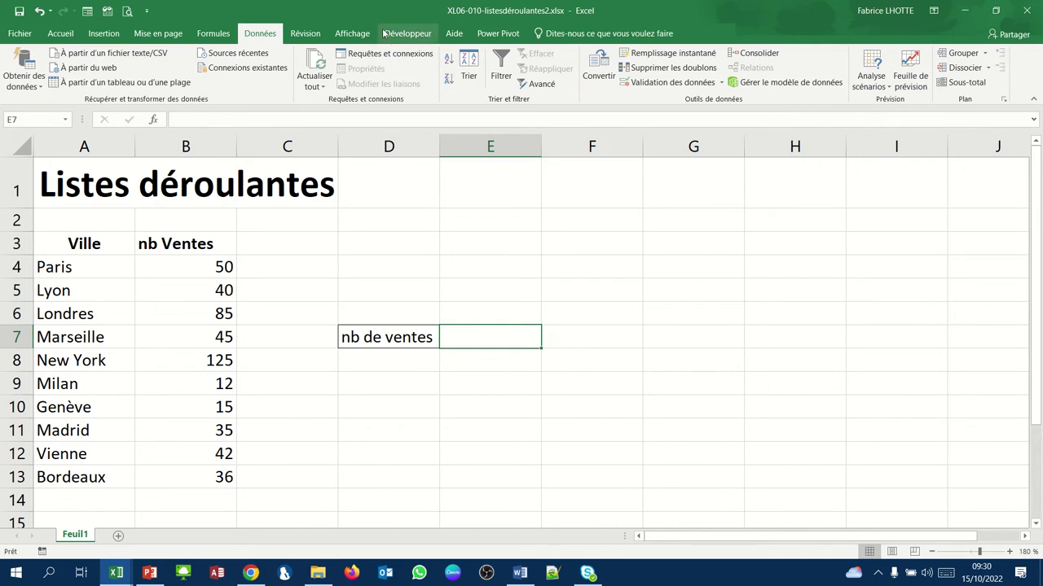
Enable the Développeur tab on the ribbon through Excel Options.
{"action": "left_click", "coordinate": [12, 37]}
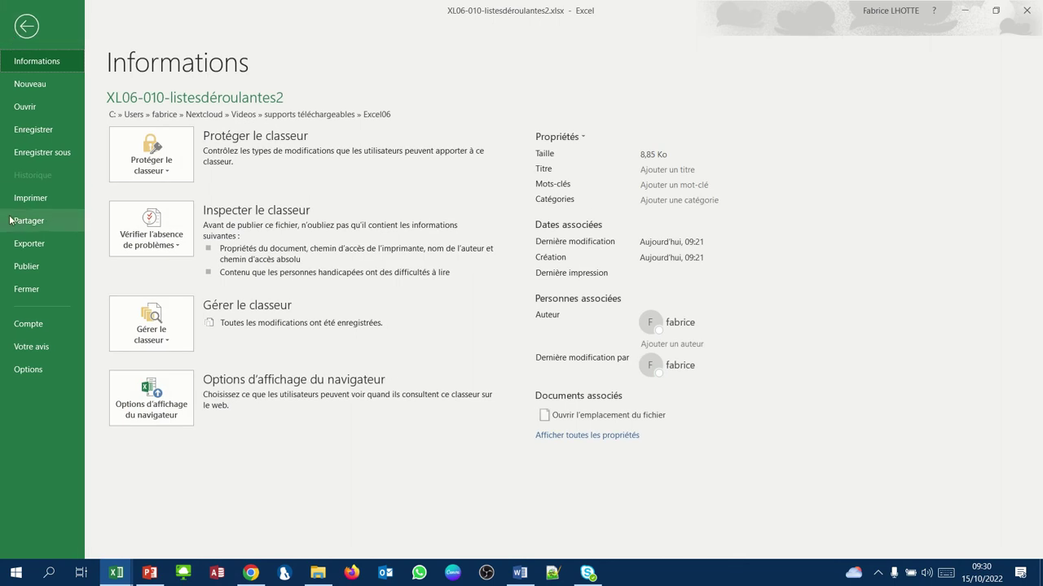
{"action": "left_click", "coordinate": [23, 371]}
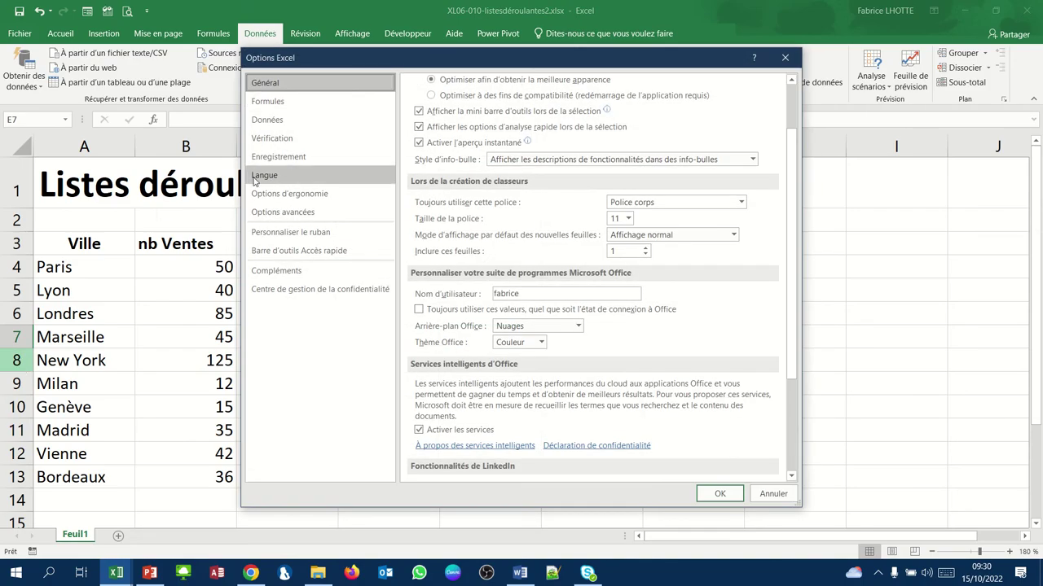
{"action": "left_click", "coordinate": [259, 234]}
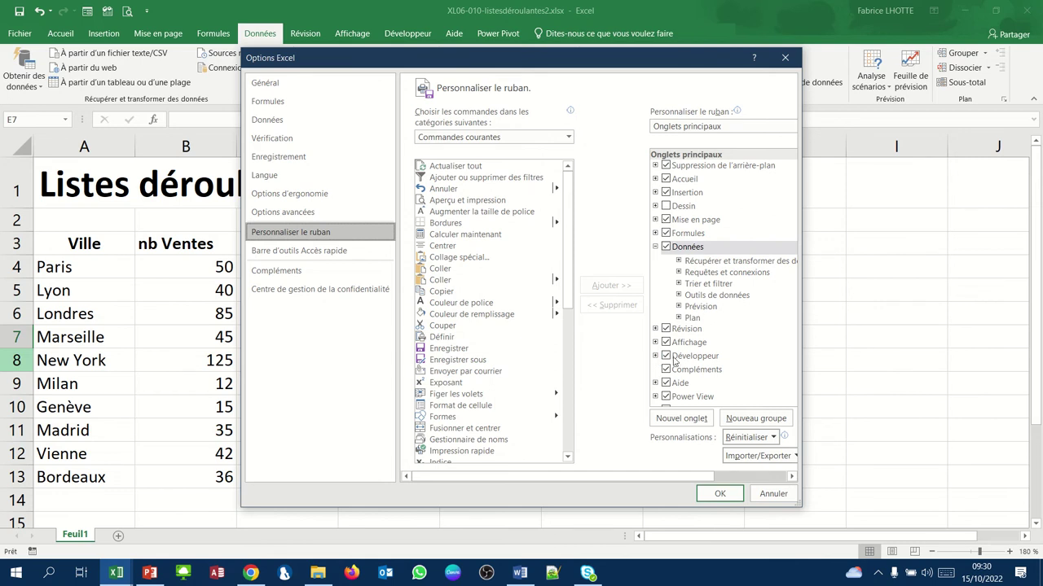
{"action": "left_click", "coordinate": [667, 360]}
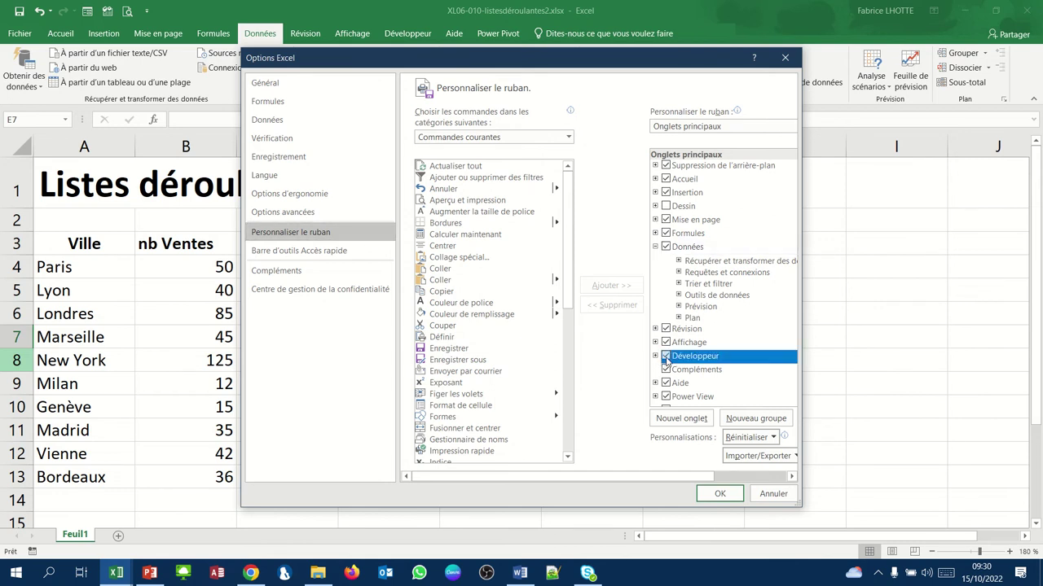
{"action": "left_click", "coordinate": [667, 358]}
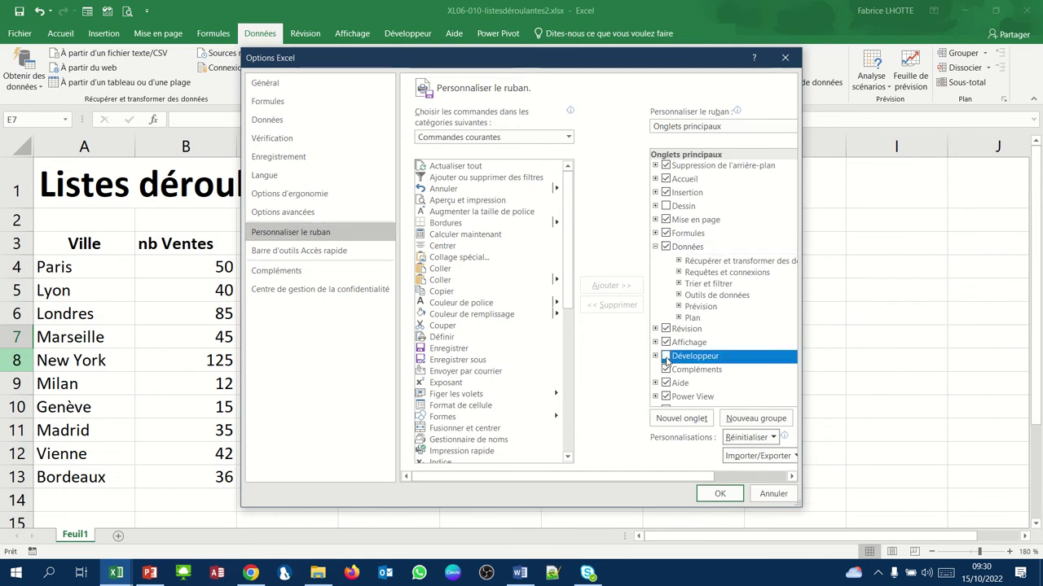
{"action": "left_click", "coordinate": [666, 358]}
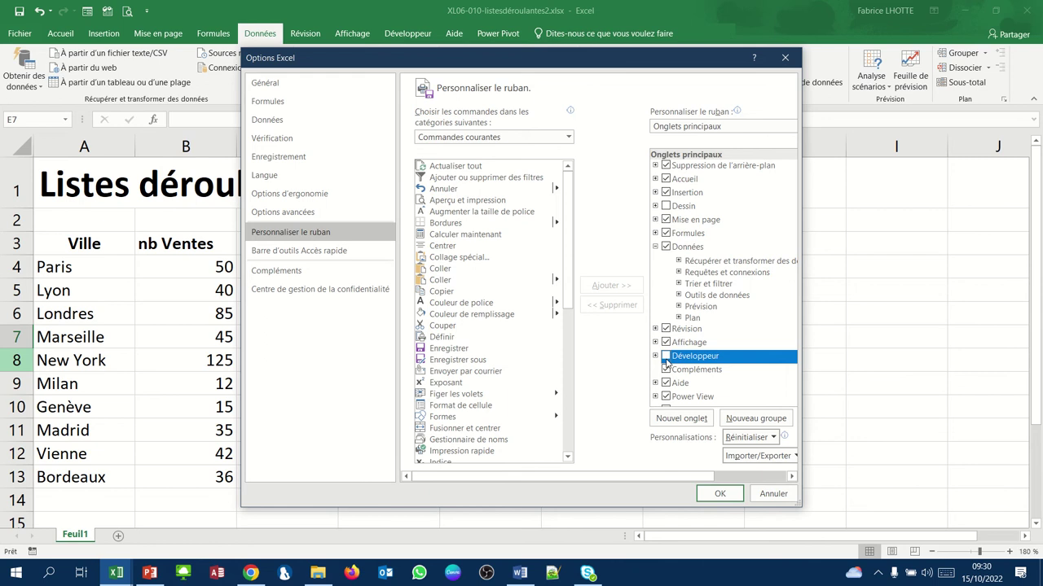
{"action": "left_click", "coordinate": [719, 493]}
Insert a form-control Zone de liste déroulante drawn across cells E3 to F3.
{"action": "mouse_move", "coordinate": [407, 40]}
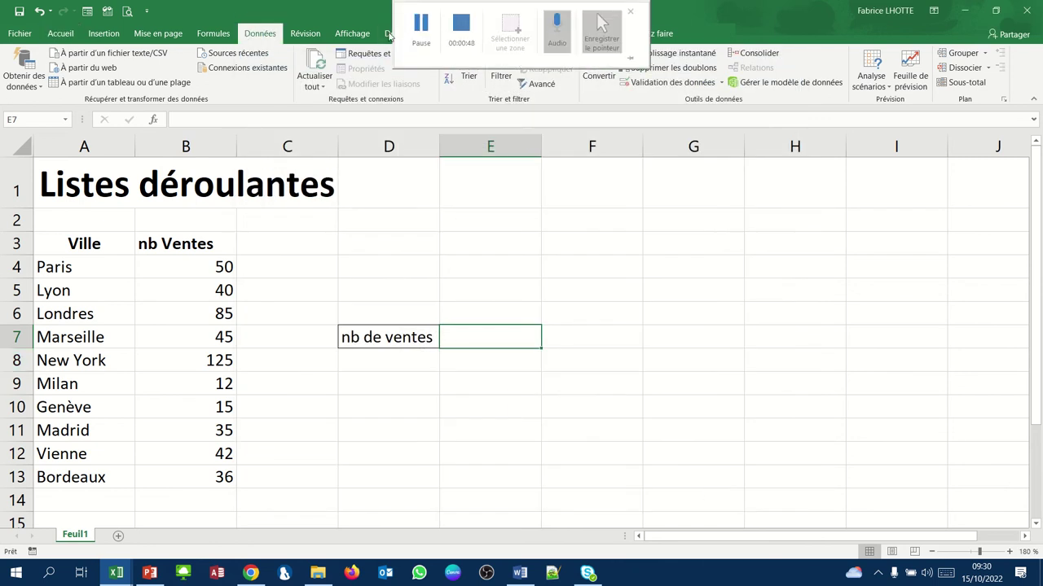
{"action": "left_click", "coordinate": [407, 33]}
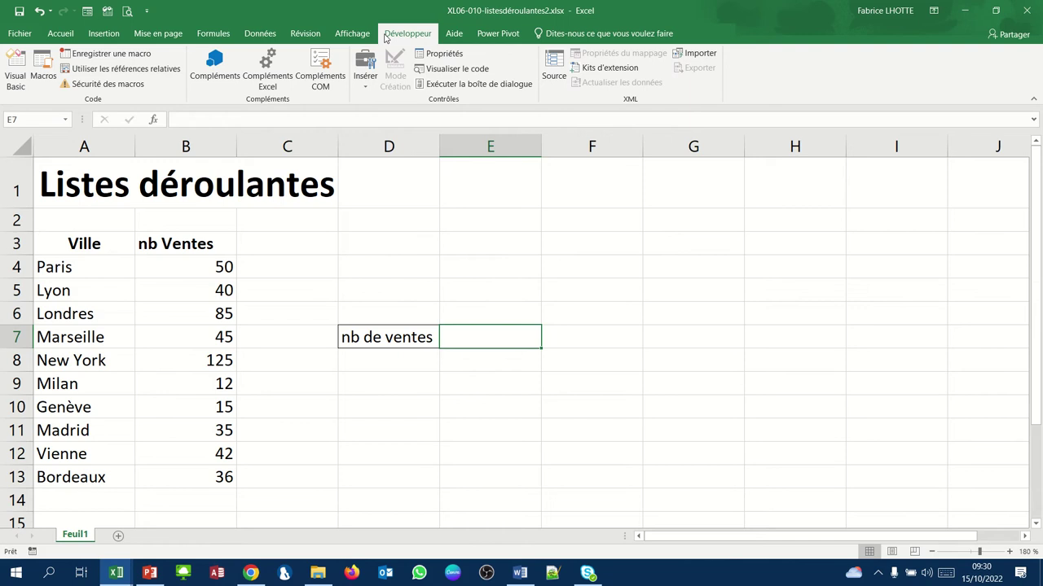
{"action": "left_click", "coordinate": [366, 78]}
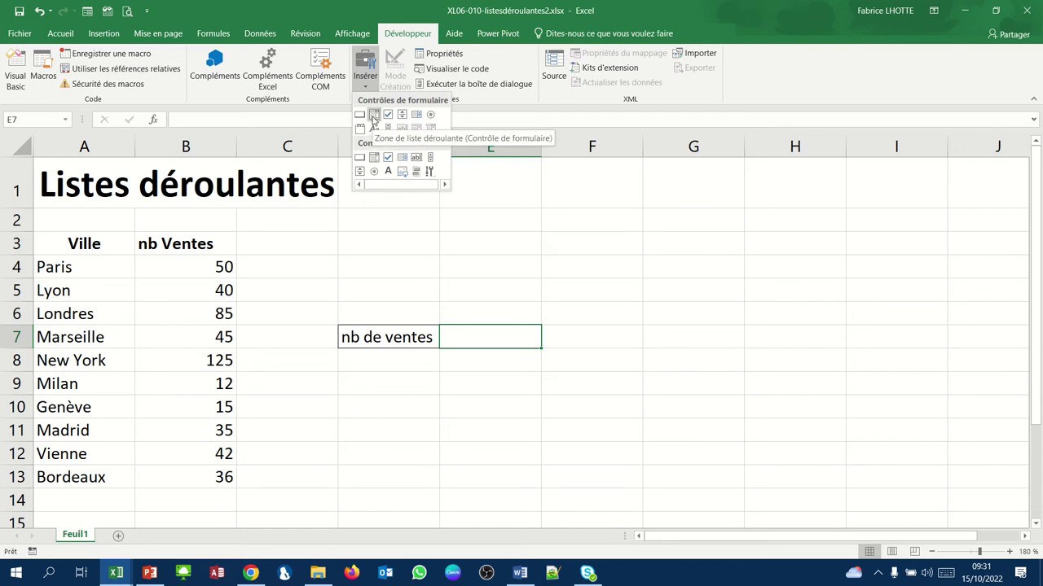
{"action": "left_click", "coordinate": [373, 116]}
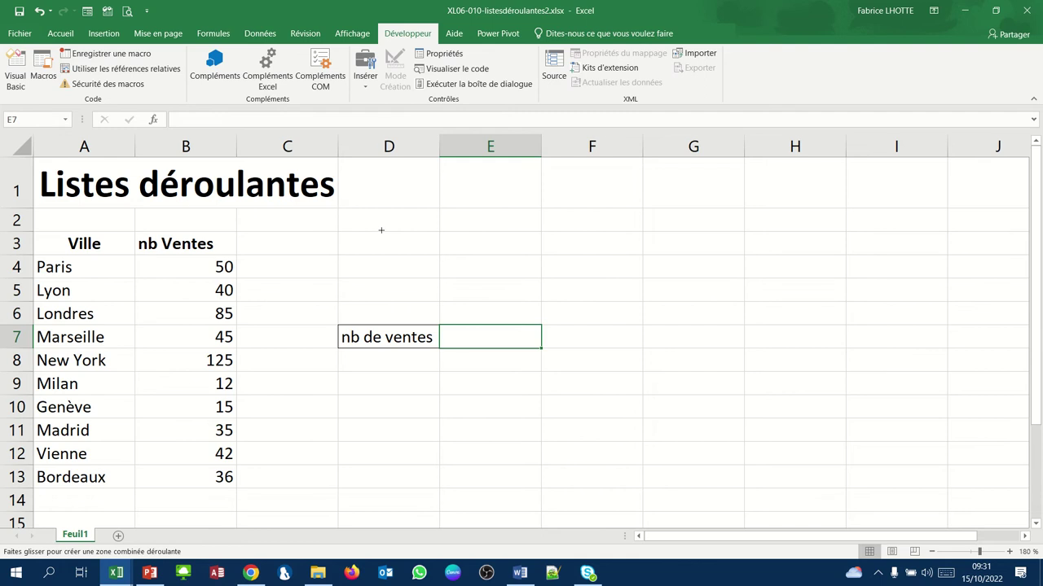
{"action": "mouse_move", "coordinate": [382, 232]}
{"action": "left_mouse_down"}
{"action": "mouse_move", "coordinate": [554, 270]}
{"action": "mouse_move", "coordinate": [596, 265]}
{"action": "left_mouse_up"}
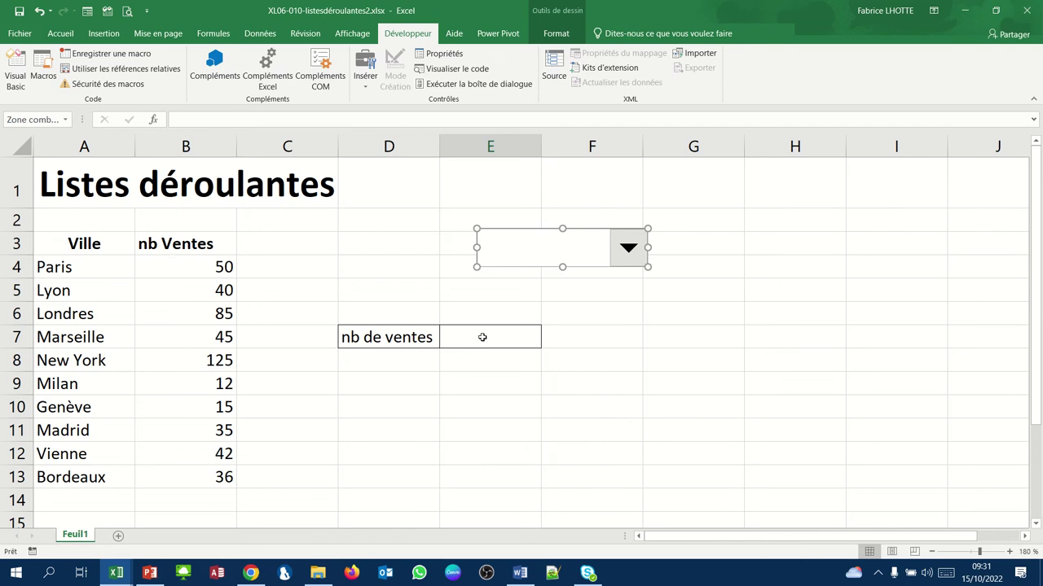
Set the combo box's Plage d'entrée to $A$4:$A$13 and Cellule liée to $D$4.
{"action": "right_click", "coordinate": [525, 258]}
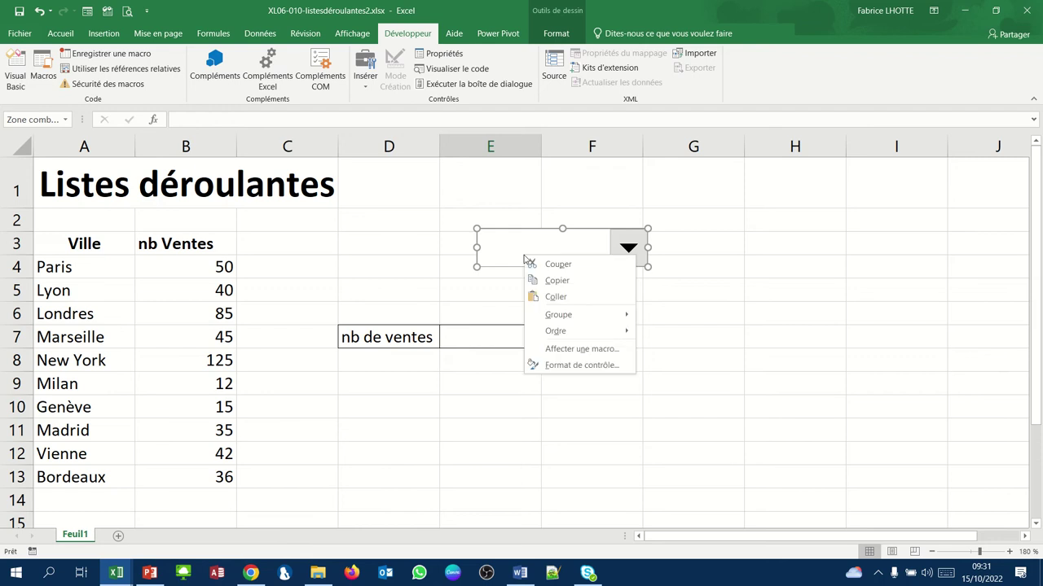
{"action": "left_click", "coordinate": [557, 367]}
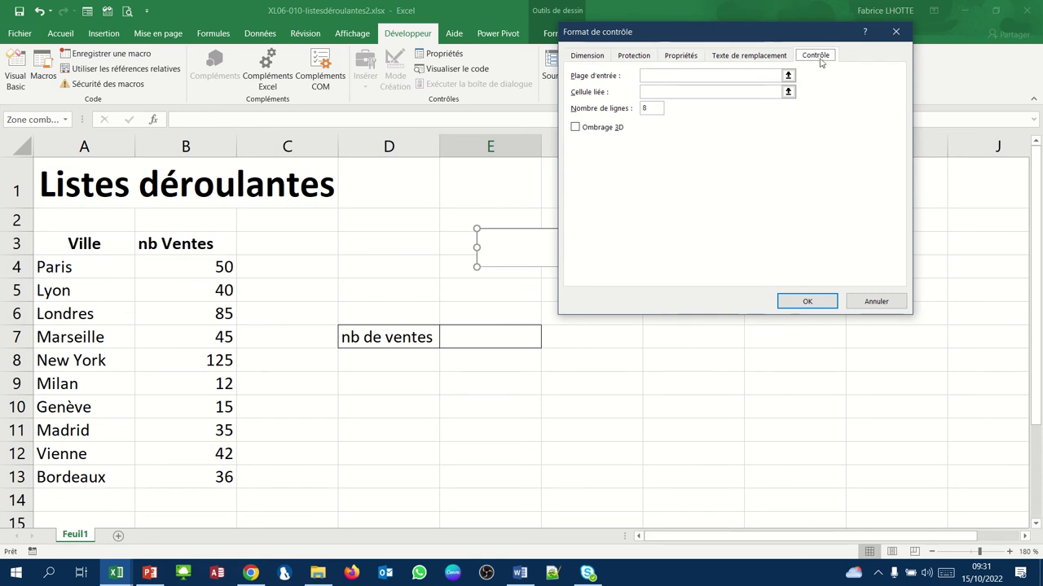
{"action": "left_click", "coordinate": [687, 75]}
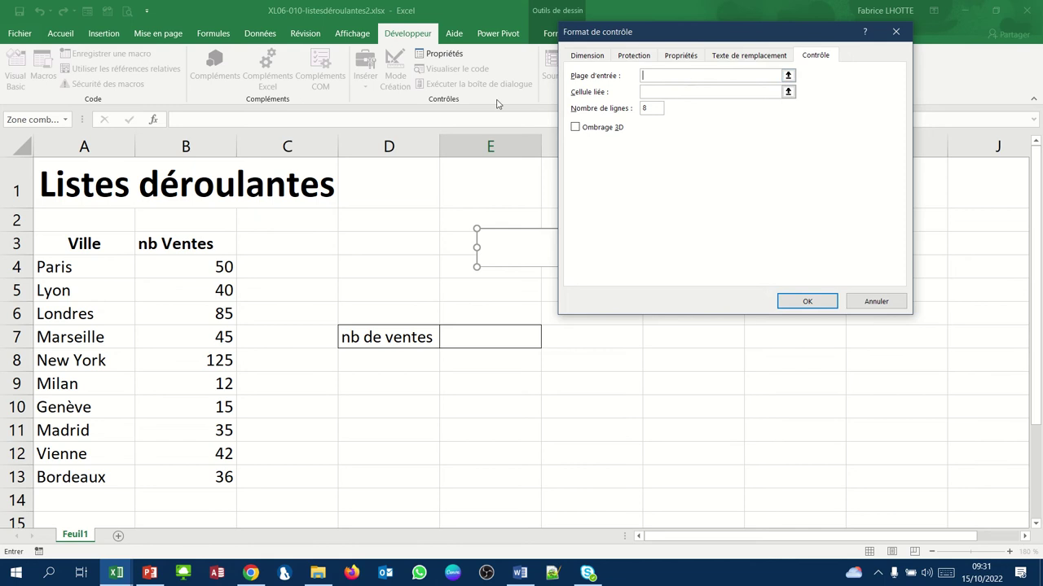
{"action": "left_click_drag", "start_coordinate": [89, 267], "coordinate": [74, 473]}
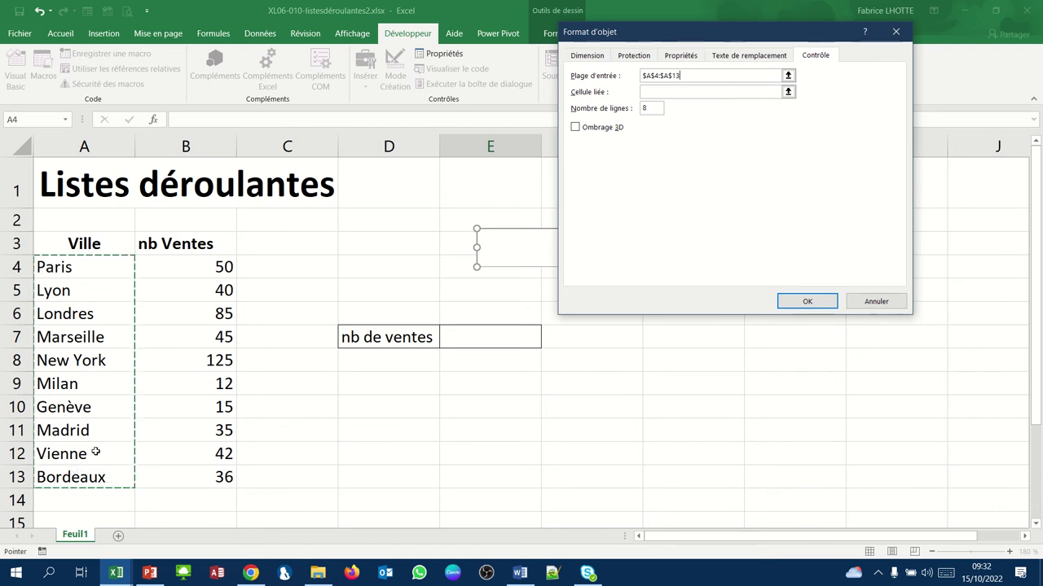
{"action": "left_click", "coordinate": [649, 93]}
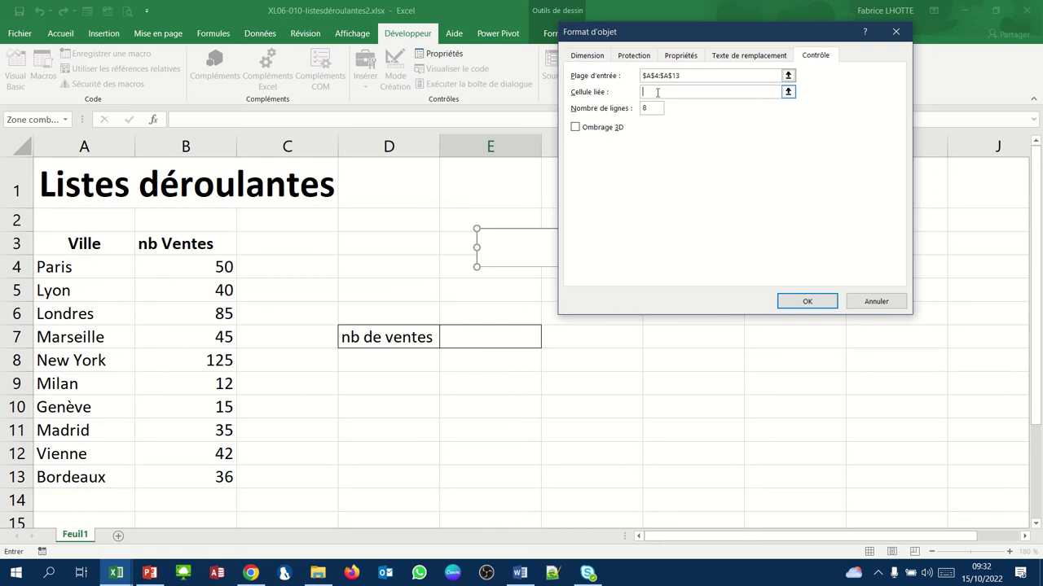
{"action": "left_click", "coordinate": [384, 266]}
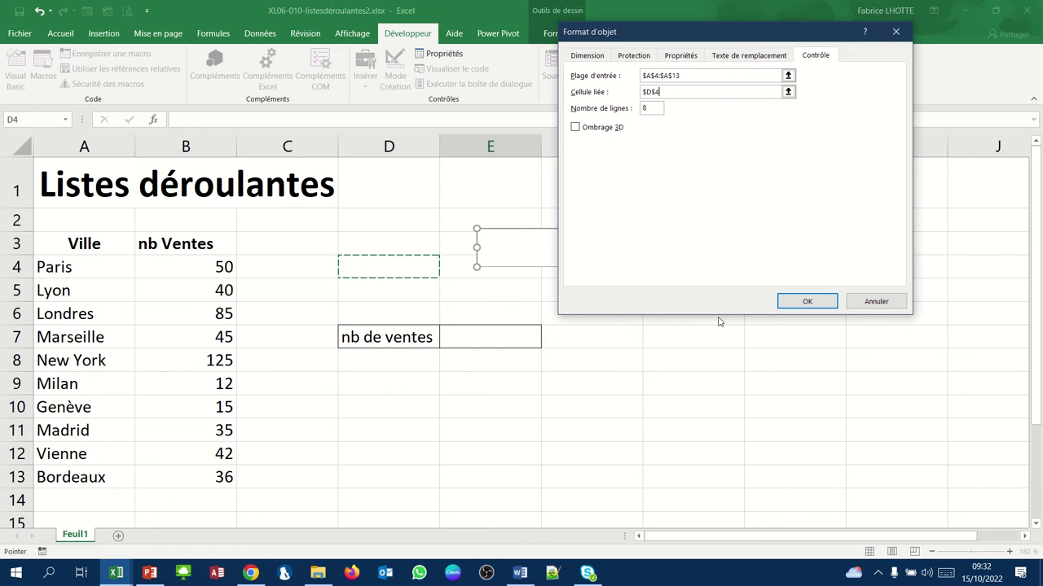
{"action": "left_click", "coordinate": [798, 301]}
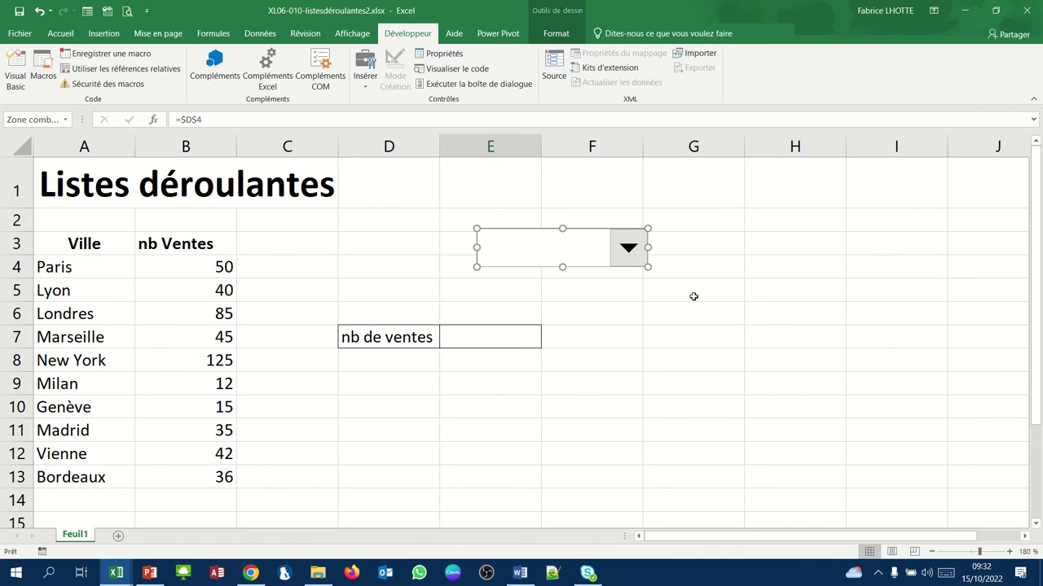
Pick Marseille in the drop-down so D4 shows 4, then select cell E7.
{"action": "left_click", "coordinate": [730, 352]}
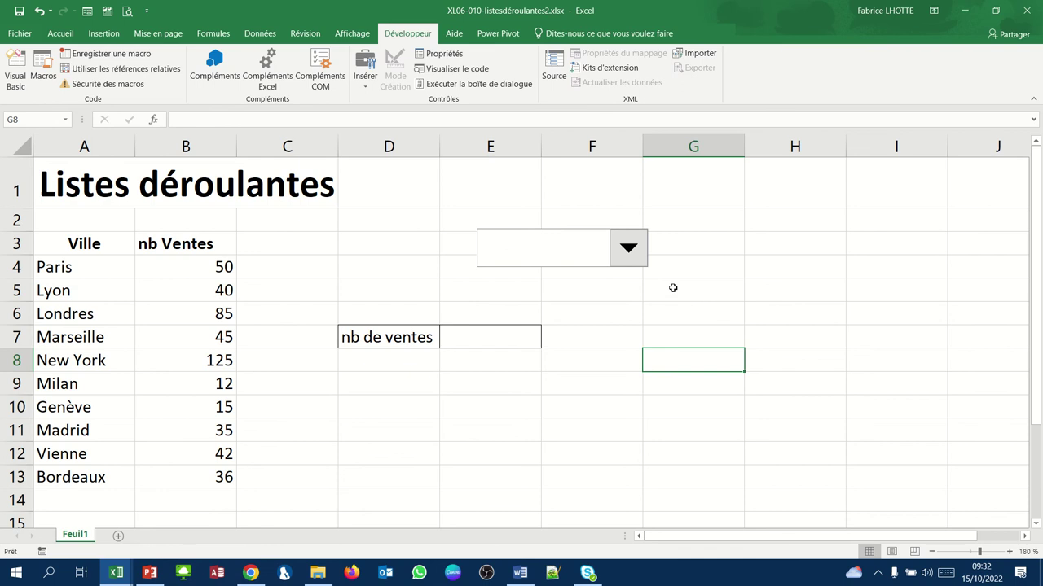
{"action": "left_click", "coordinate": [625, 251]}
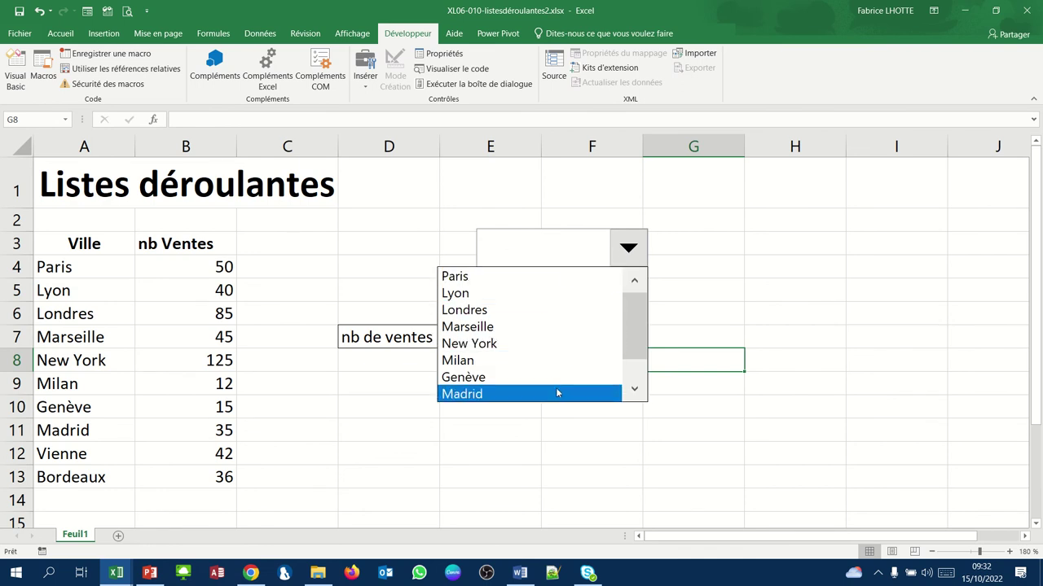
{"action": "left_click", "coordinate": [545, 328]}
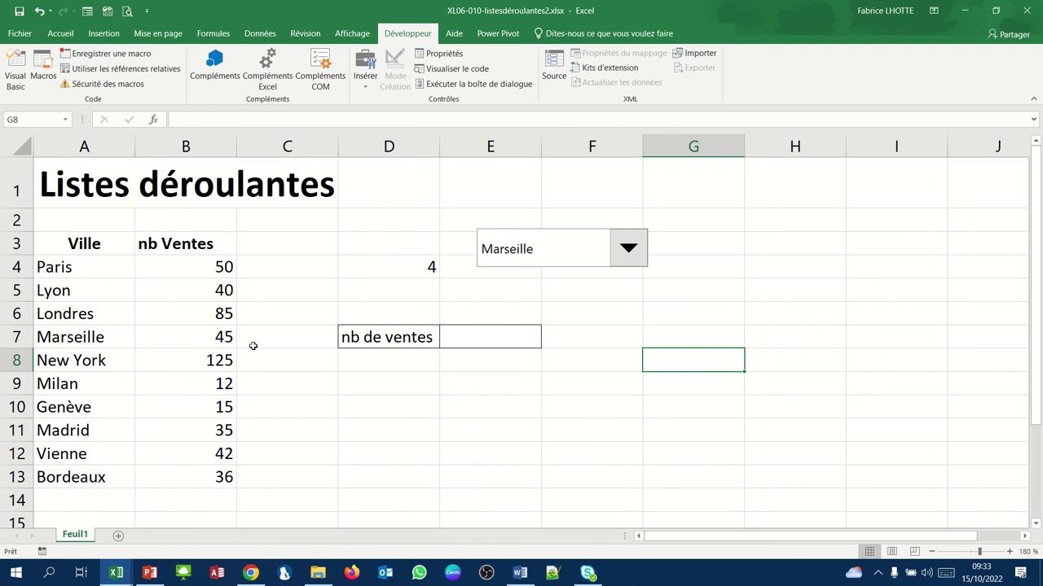
{"action": "left_click", "coordinate": [476, 342]}
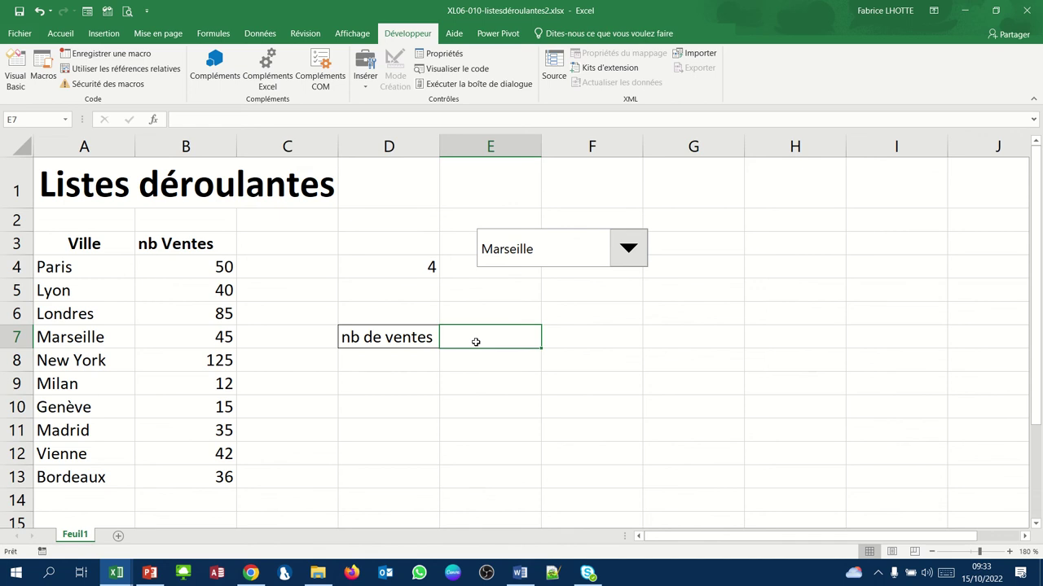
Enter =INDEX(B4:B13;D4;1) in E7, returning 45 sales for Marseille.
{"action": "type", "text": "="}
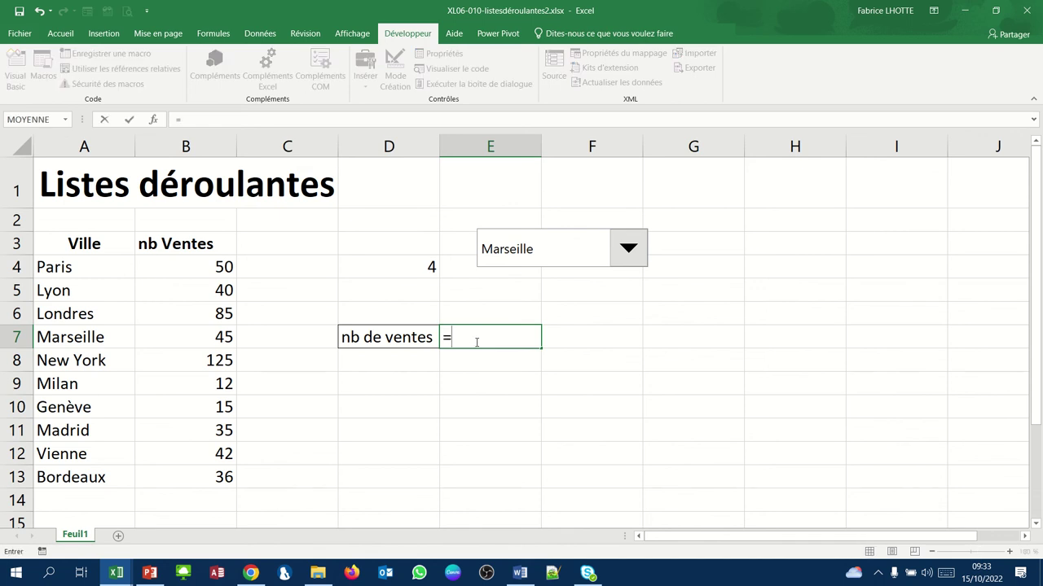
{"action": "type", "text": "index"}
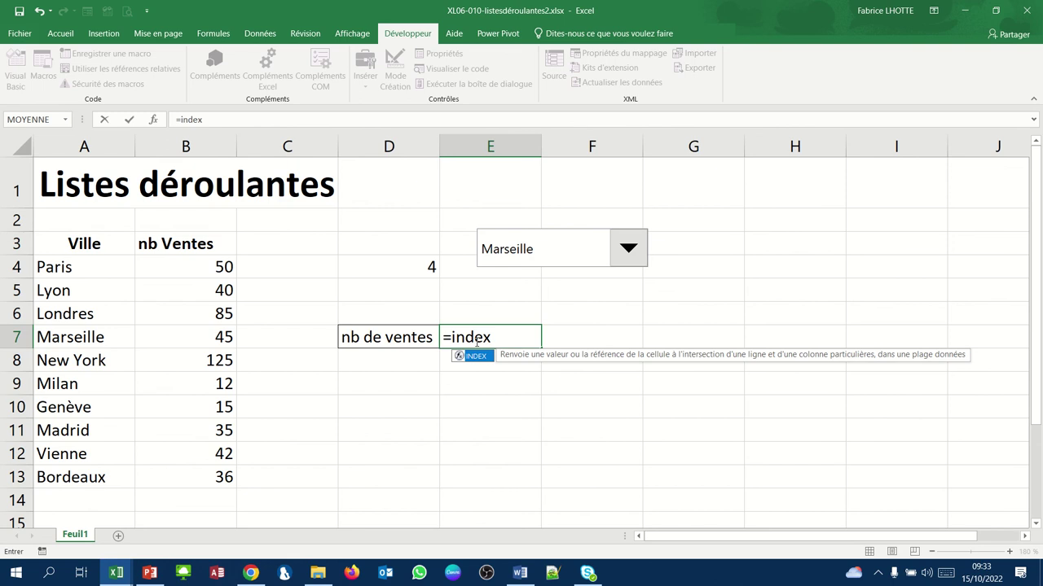
{"action": "type", "text": "("}
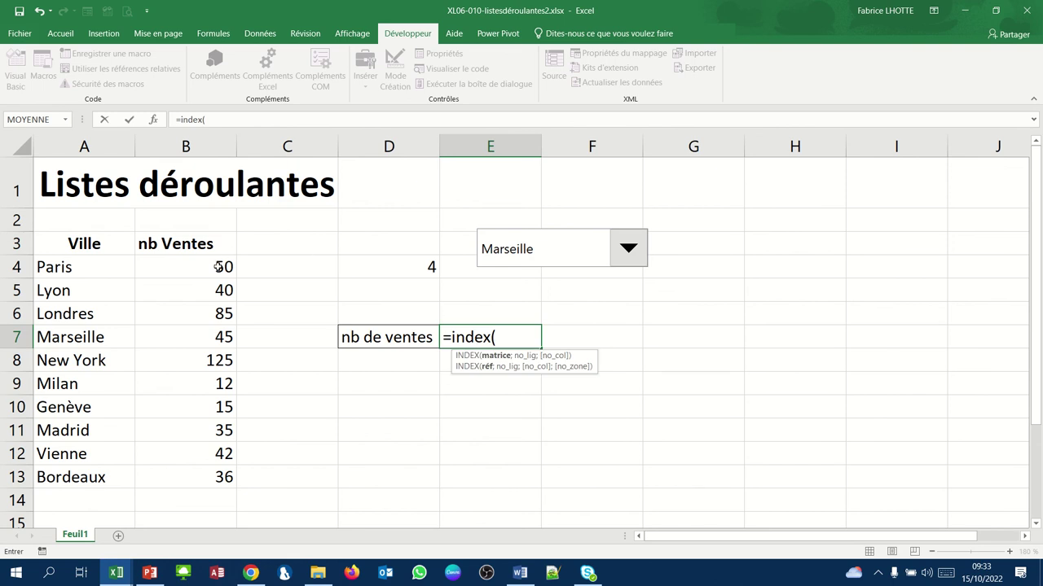
{"action": "left_click_drag", "start_coordinate": [218, 267], "coordinate": [210, 468]}
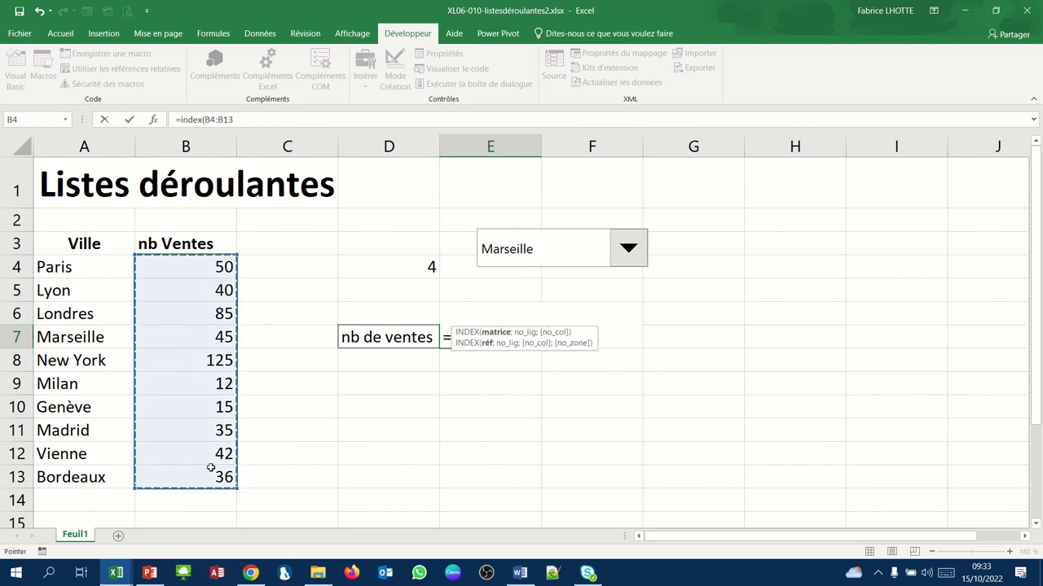
{"action": "type", "text": ";"}
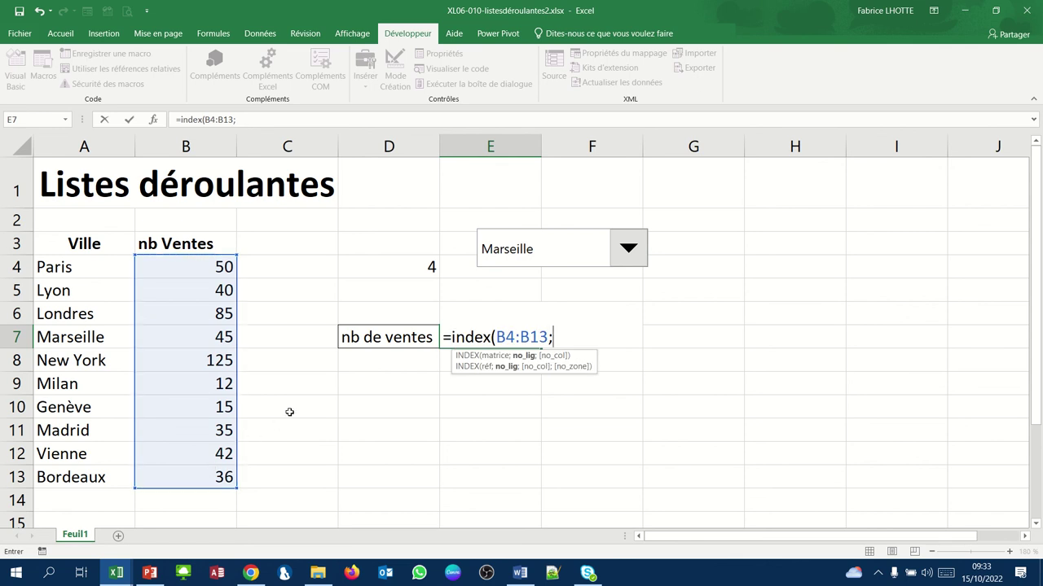
{"action": "left_click", "coordinate": [383, 267]}
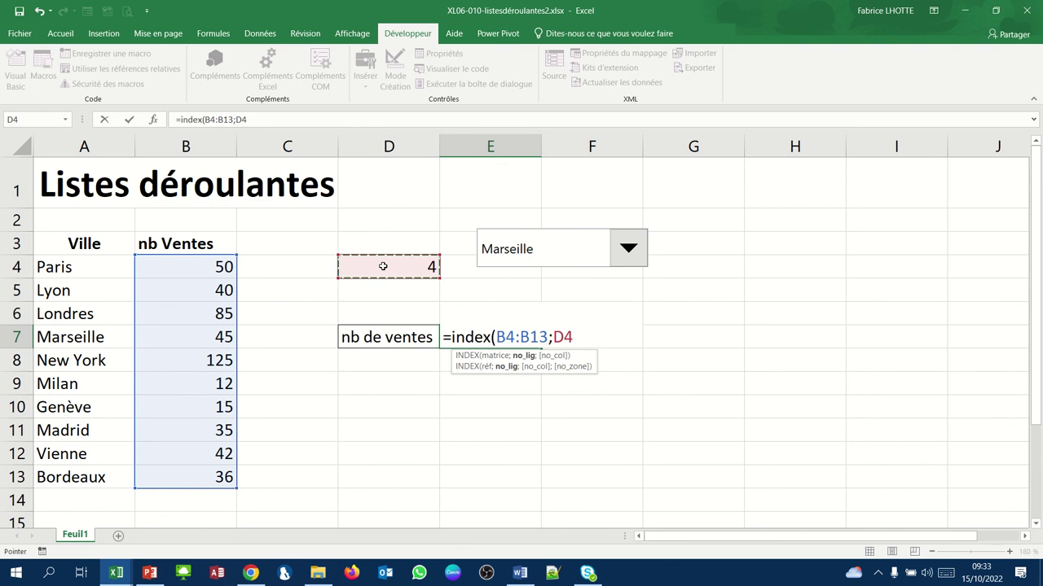
{"action": "type", "text": ";"}
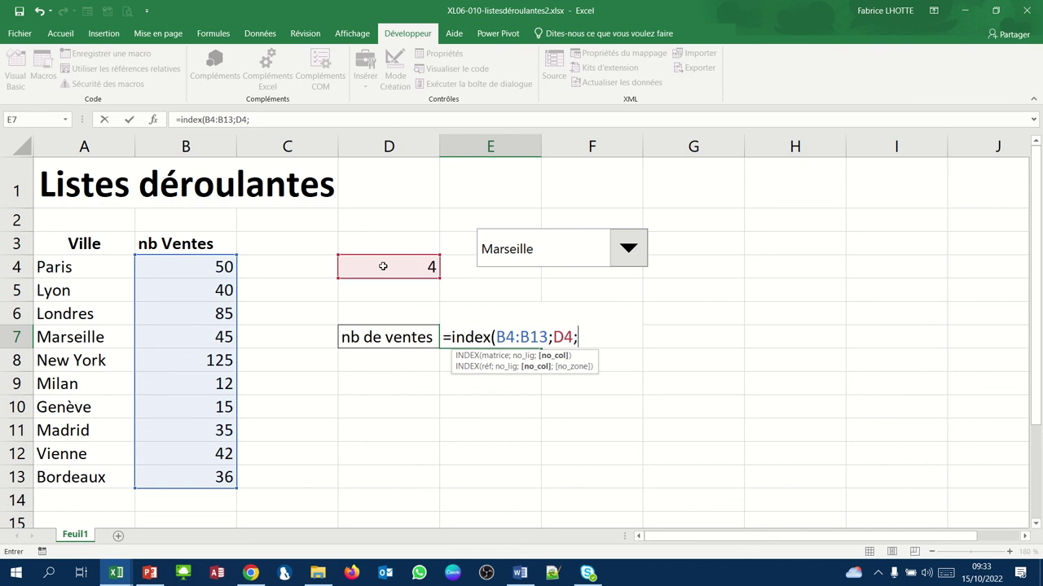
{"action": "type", "text": "1"}
{"action": "type", "text": ")"}
{"action": "key", "text": "Return"}
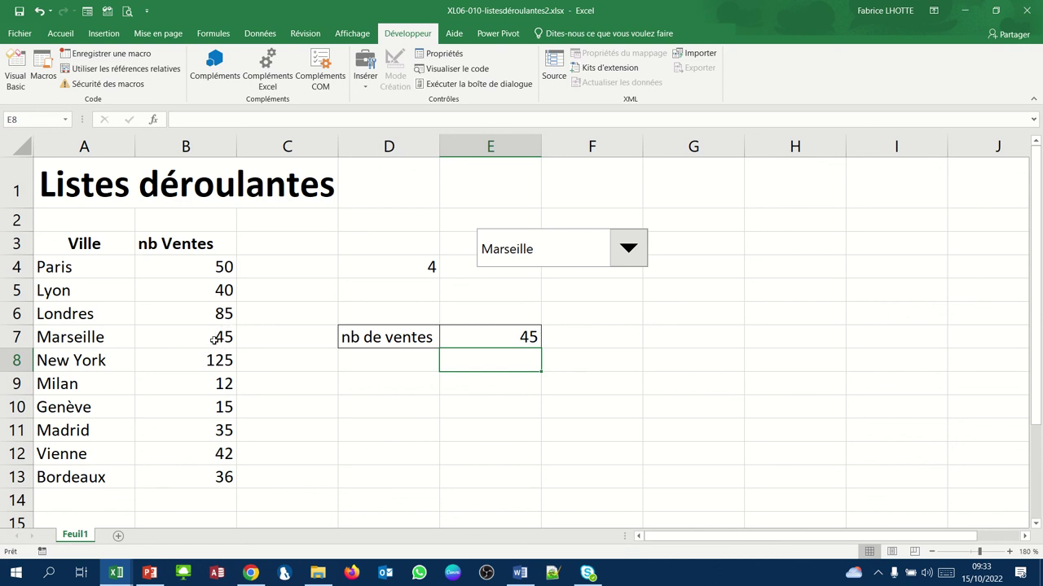
Select Lyon from the city drop-down, updating D4 to 2 and E7 to 40.
{"action": "left_click", "coordinate": [628, 246]}
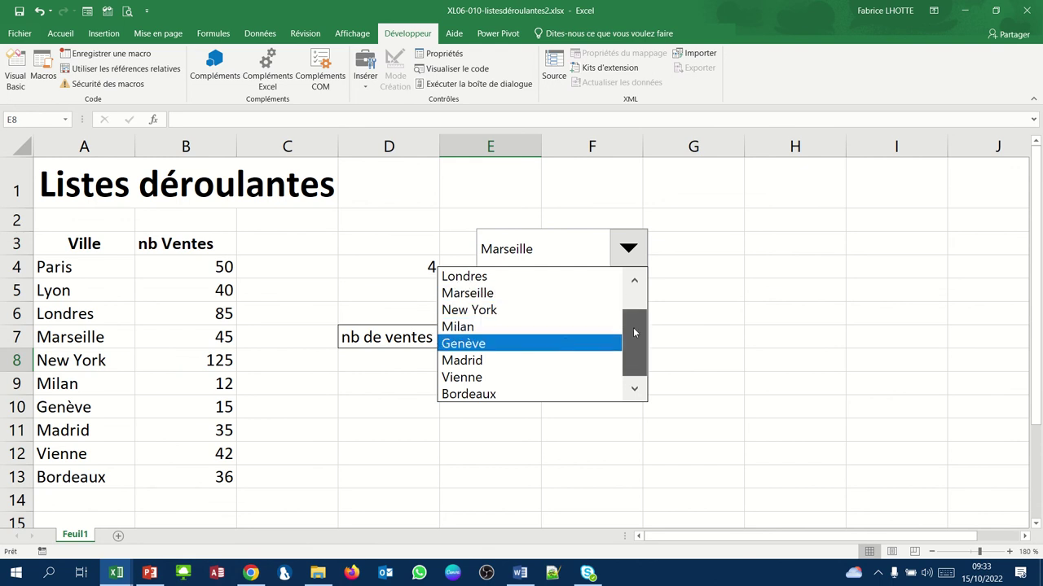
{"action": "left_click_drag", "start_coordinate": [633, 327], "coordinate": [635, 295]}
{"action": "left_click", "coordinate": [525, 295]}
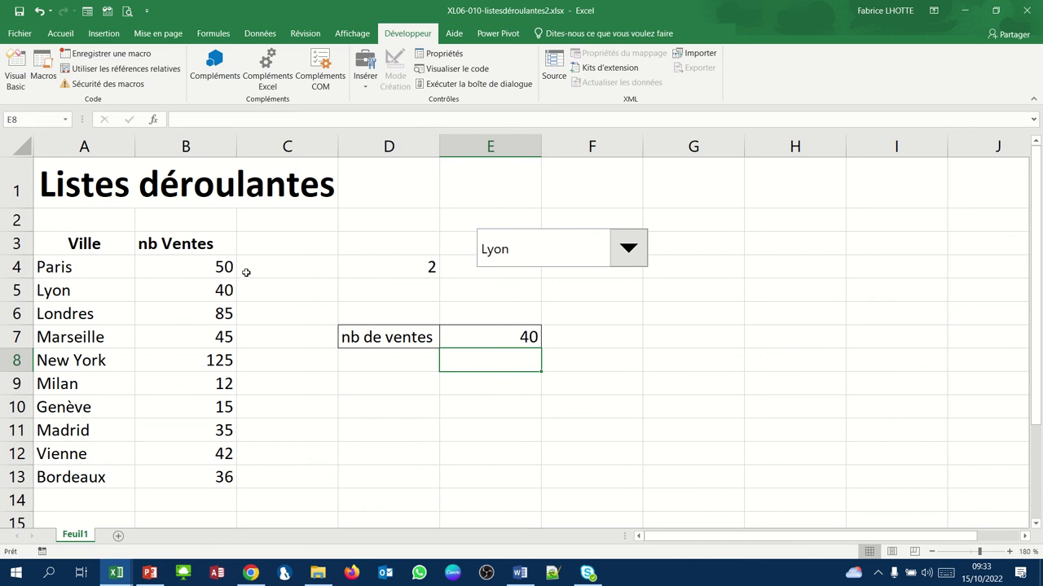
{"action": "left_click", "coordinate": [594, 327]}
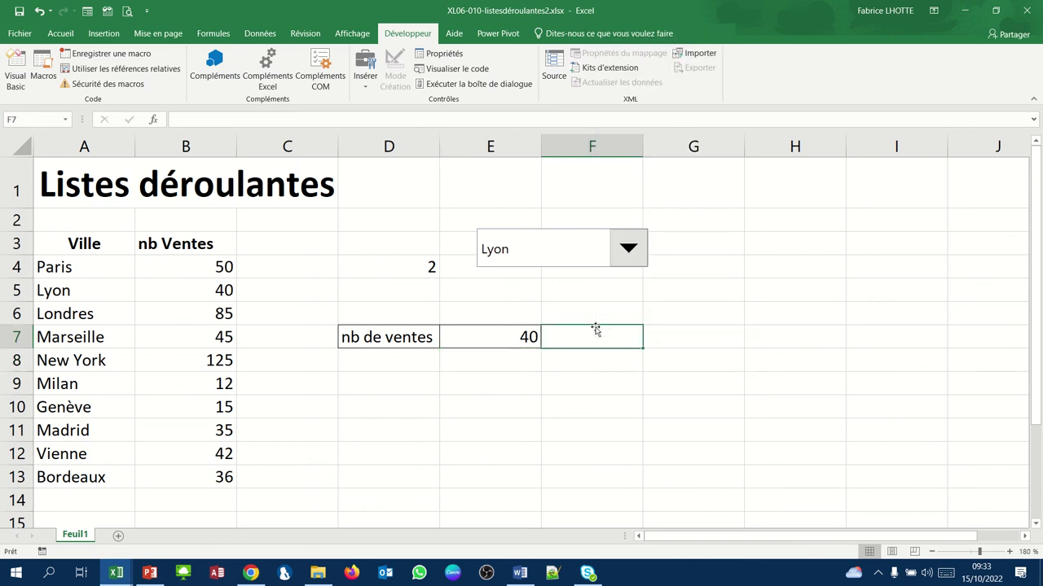
Move the combo box onto D3:E4 so it hides the linked position in D4.
{"action": "right_click", "coordinate": [576, 274]}
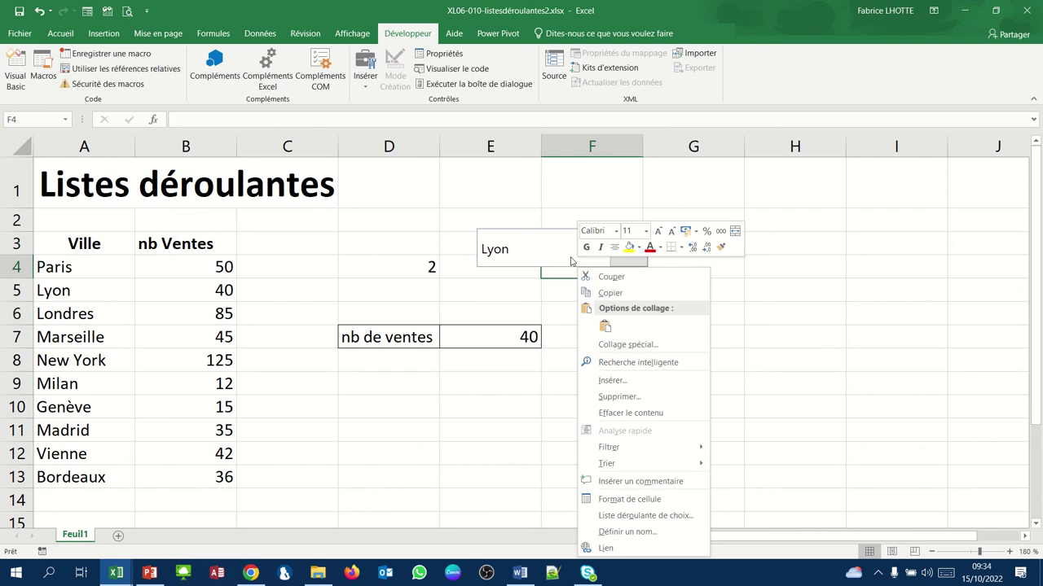
{"action": "key", "text": "Escape"}
{"action": "right_click", "coordinate": [562, 253]}
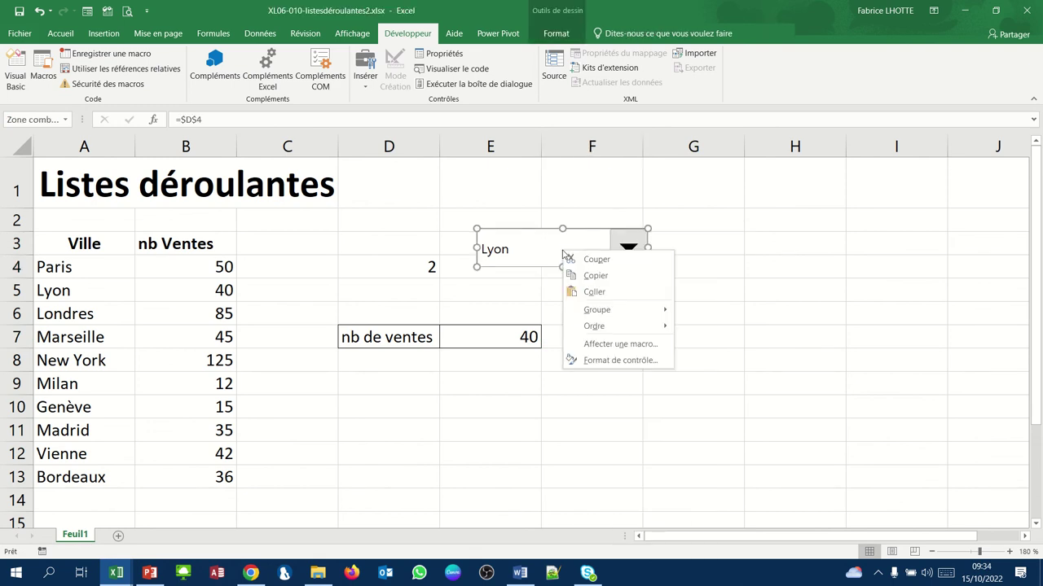
{"action": "key", "text": "Escape"}
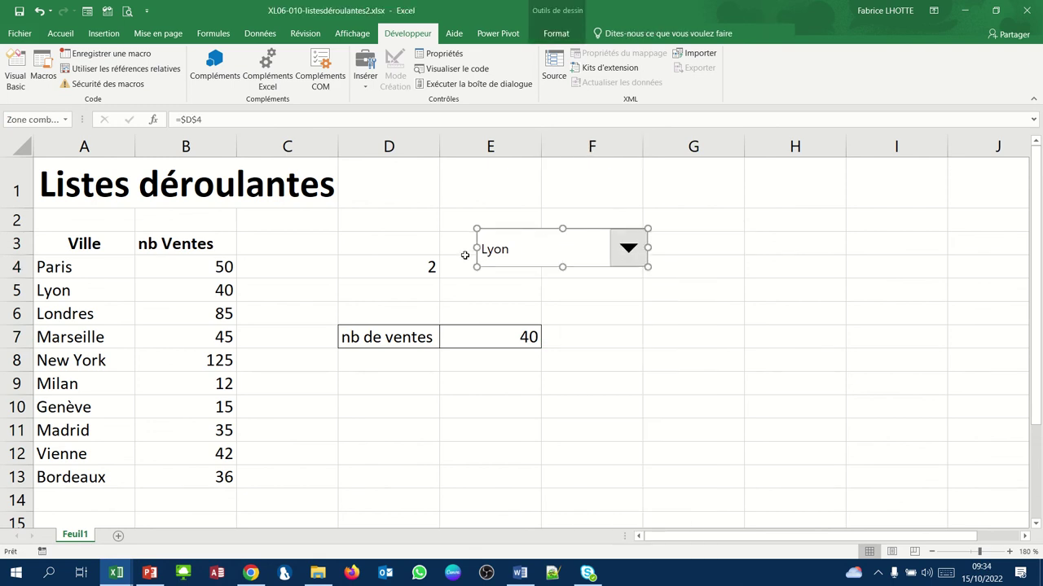
{"action": "left_click_drag", "start_coordinate": [509, 228], "coordinate": [373, 250]}
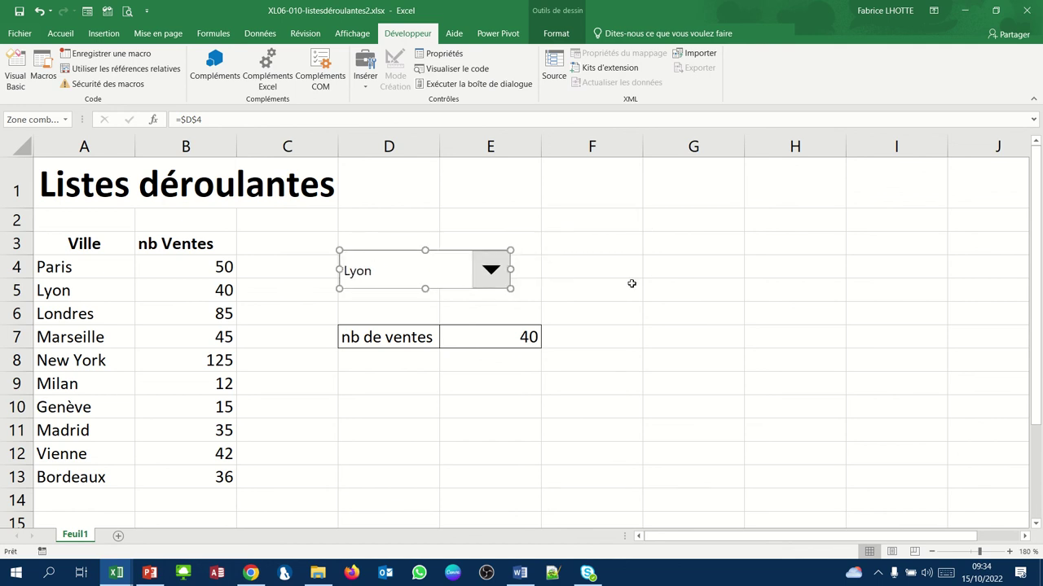
{"action": "left_click", "coordinate": [644, 333]}
Switch the drop-down to Marseille, then to New York, so E7 shows 125.
{"action": "left_click", "coordinate": [490, 269]}
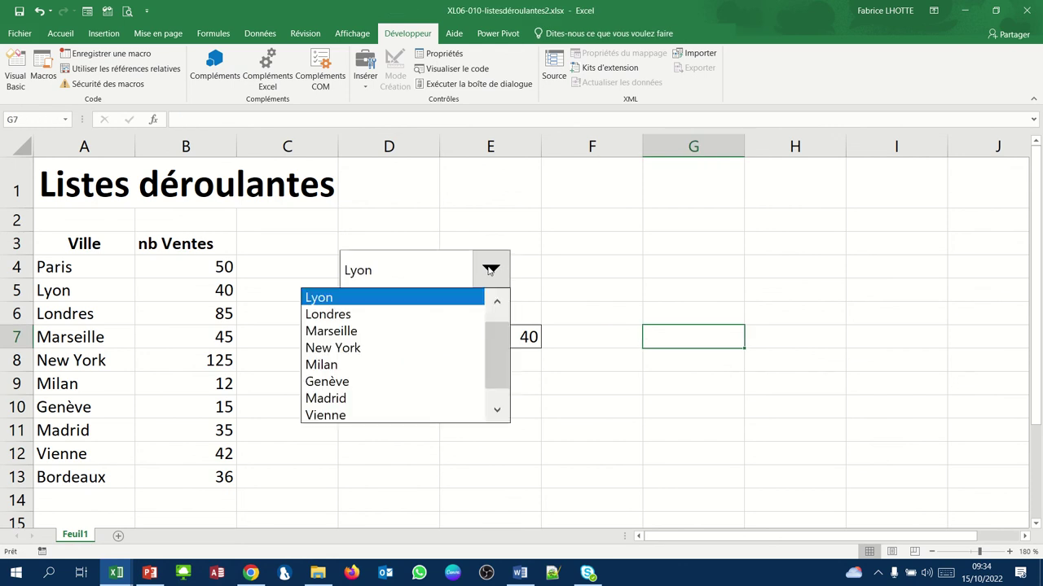
{"action": "left_click", "coordinate": [419, 331]}
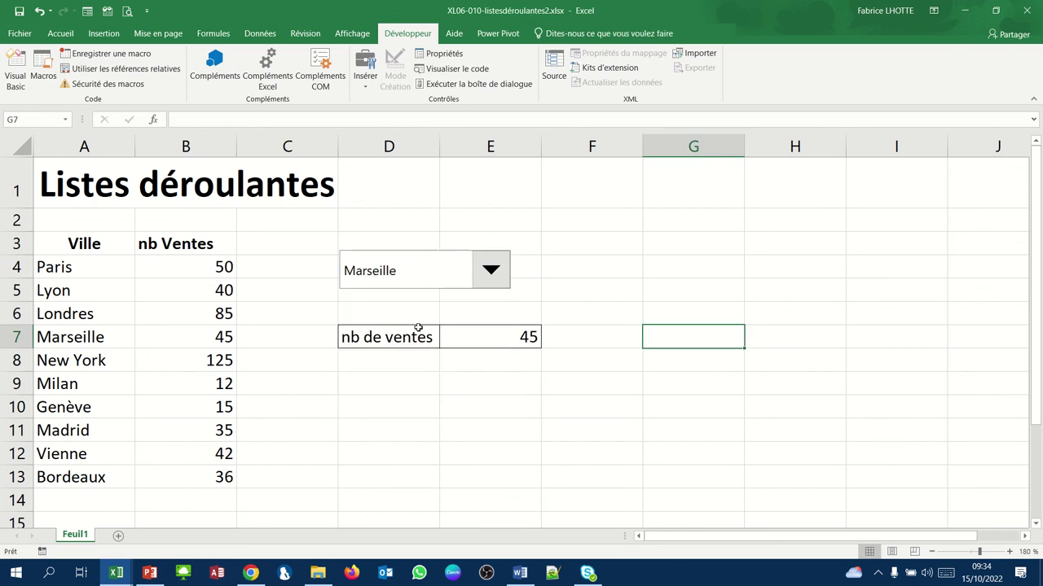
{"action": "left_click", "coordinate": [493, 274]}
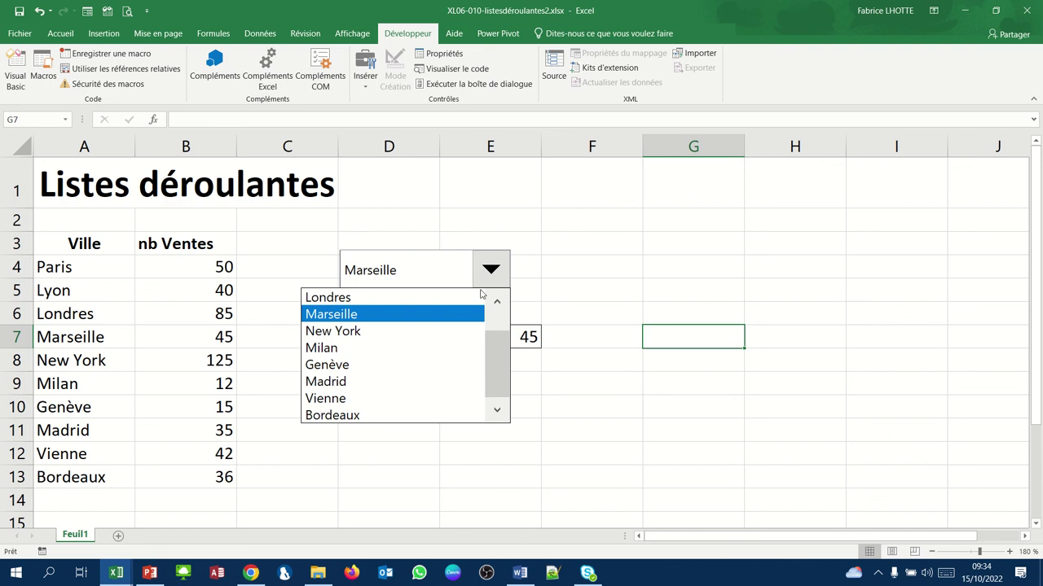
{"action": "left_click", "coordinate": [454, 331]}
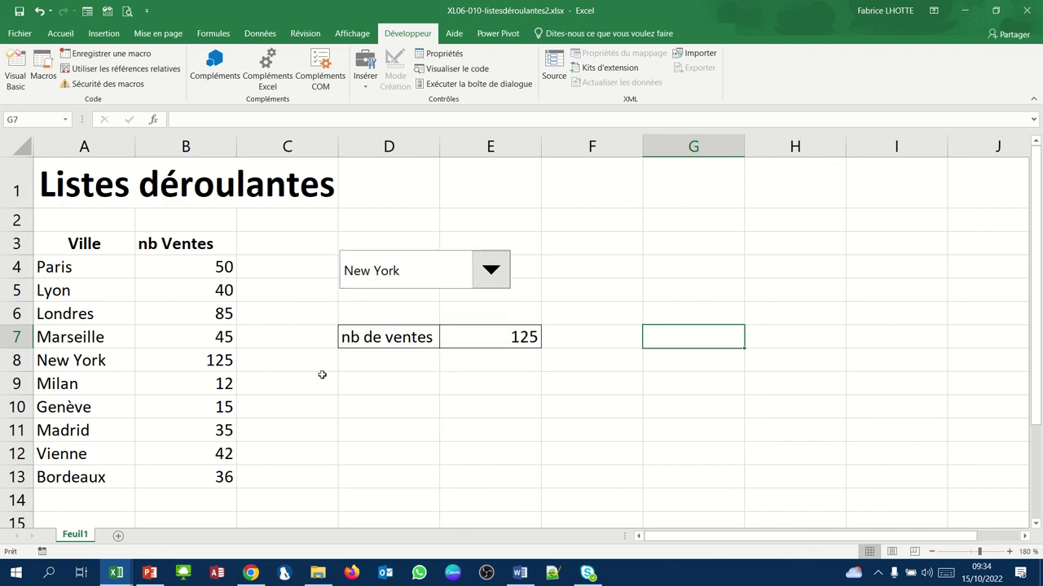